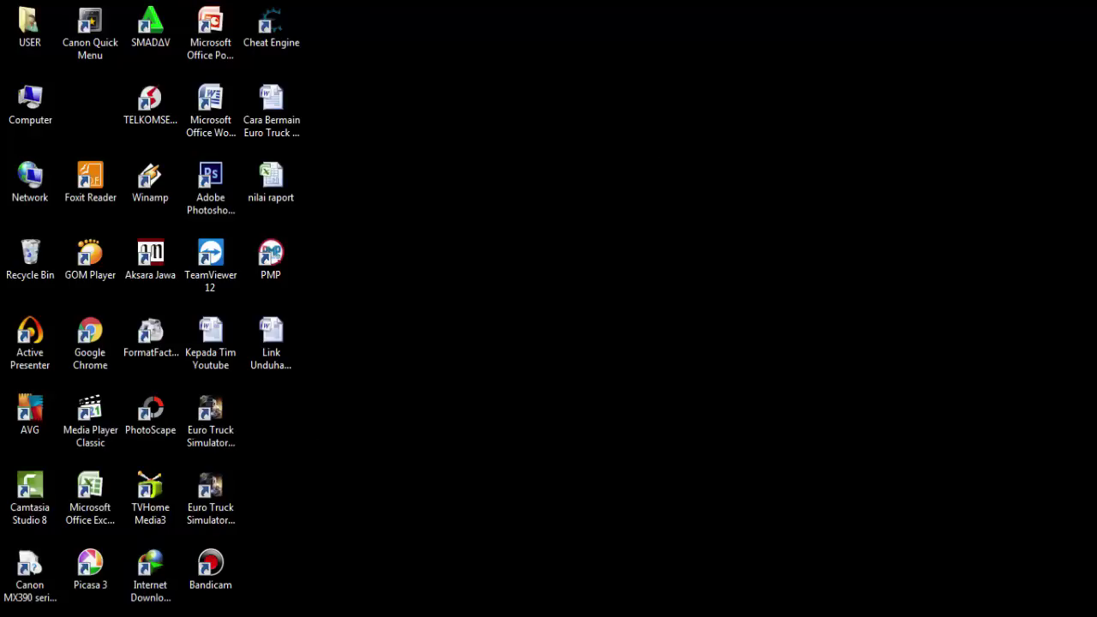
Step: Run the Dapodik_2018 installer from the Downloads folder and allow it past the security warning
key(super+e)
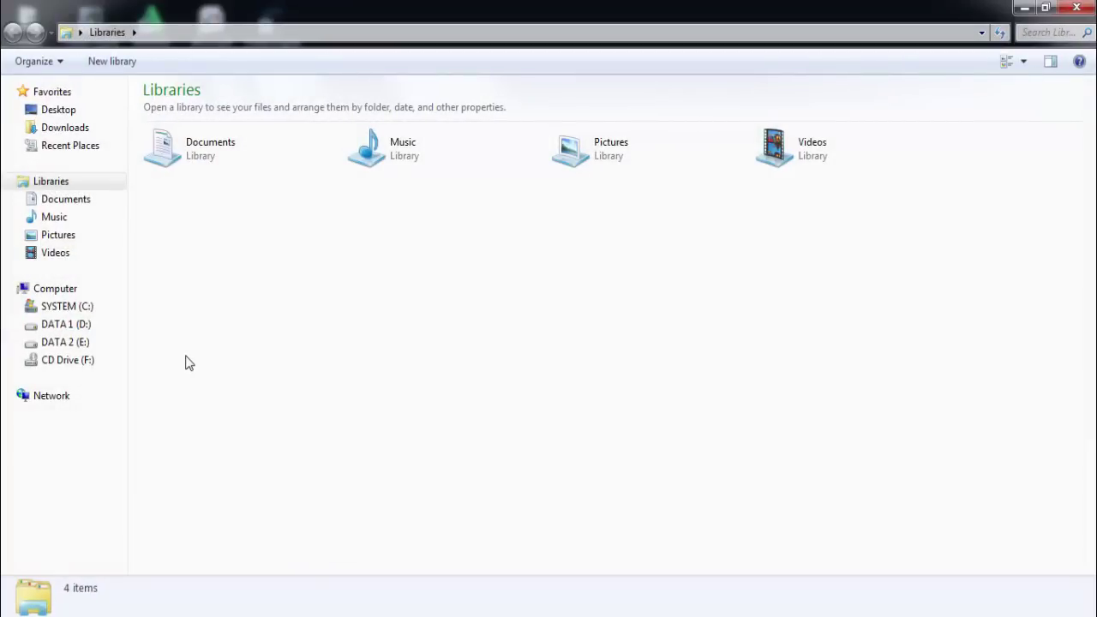
click(95, 129)
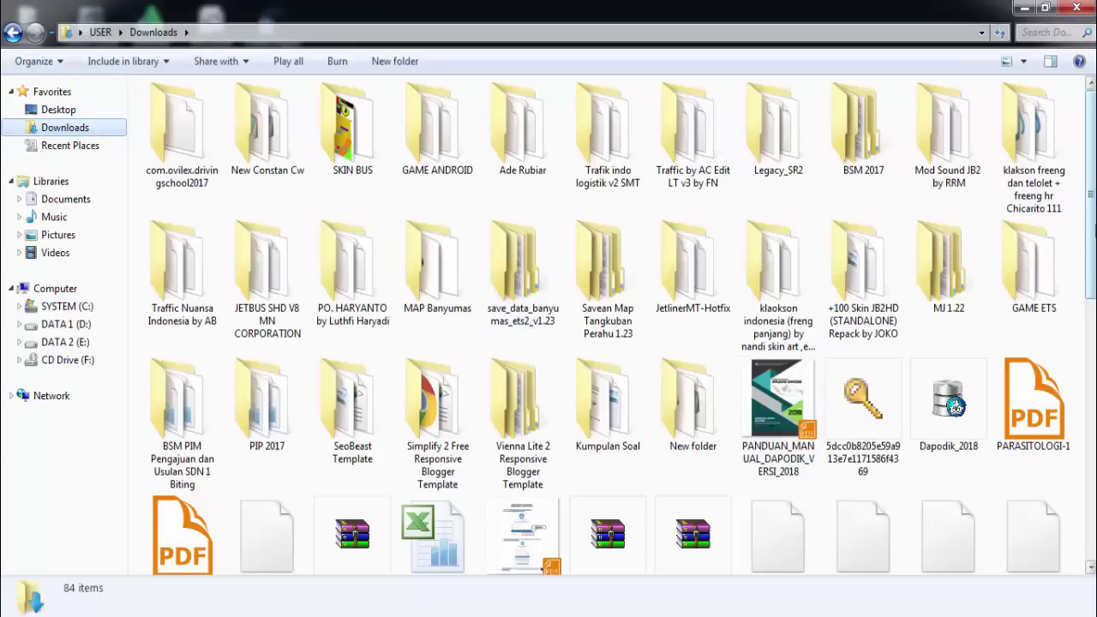
scroll(1094, 230, down, 1)
scroll(952, 319, up, 1)
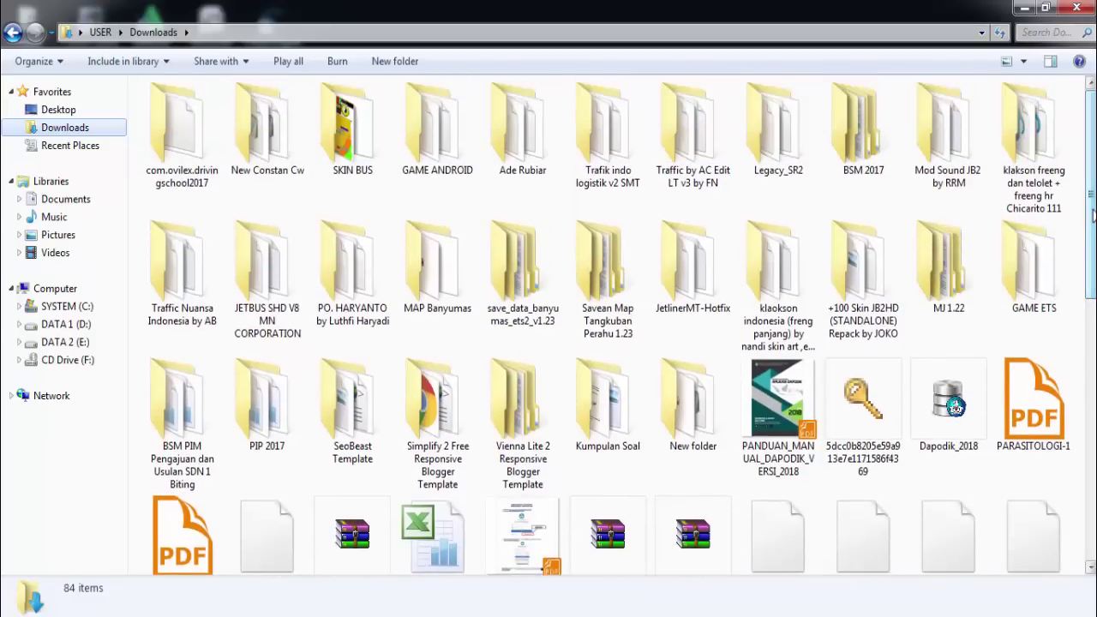
double_click(941, 391)
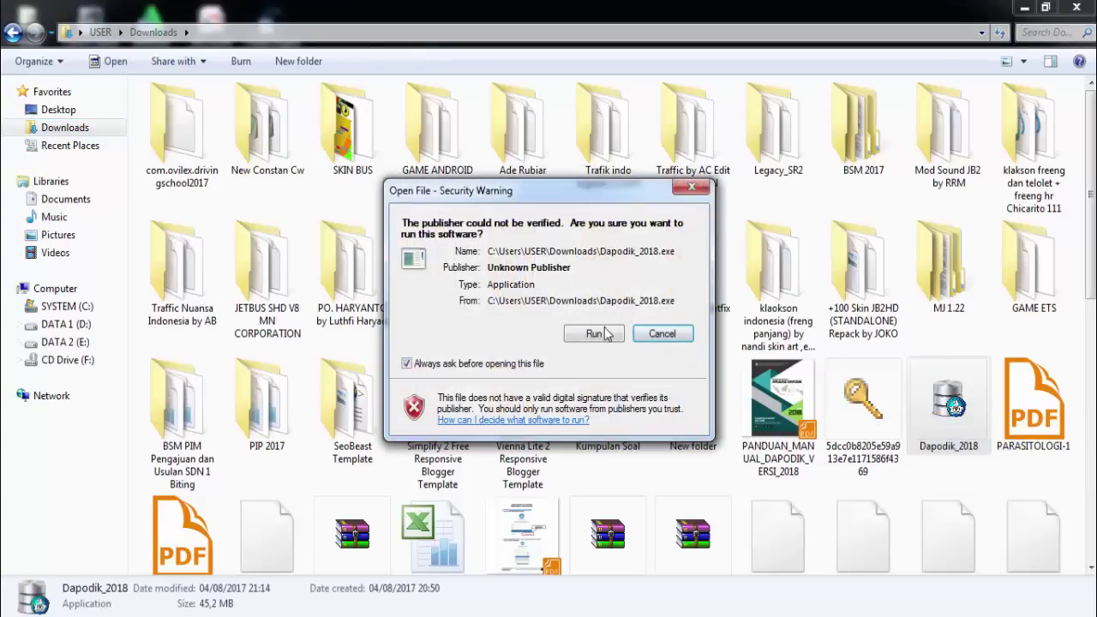
click(599, 342)
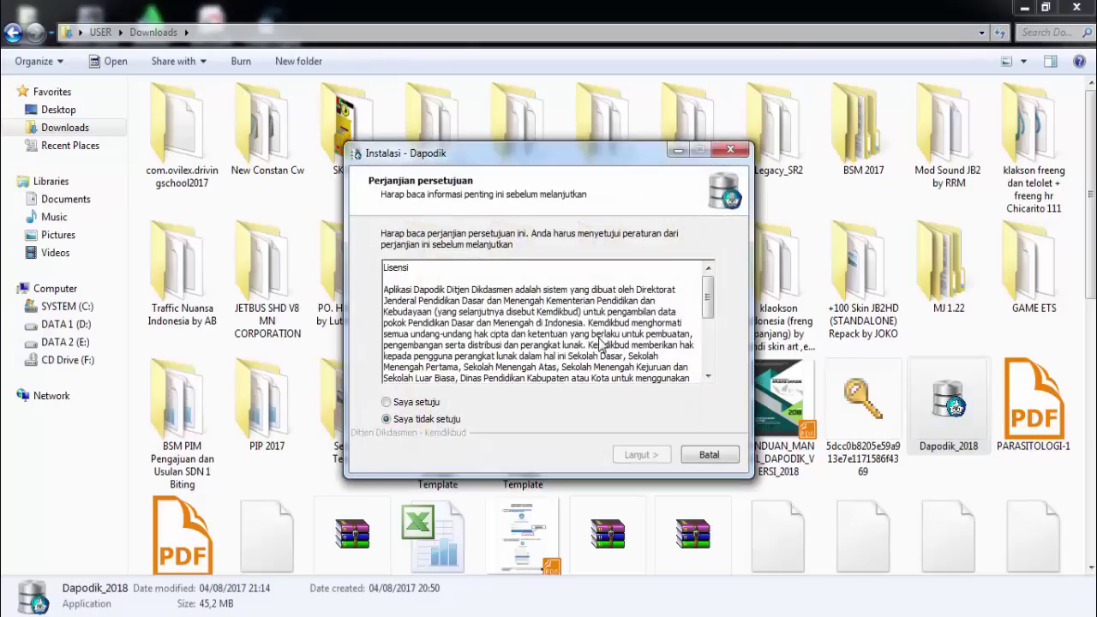
Step: Accept the licence agreement and install Dapodik with the default destination and Start Menu folders
click(413, 403)
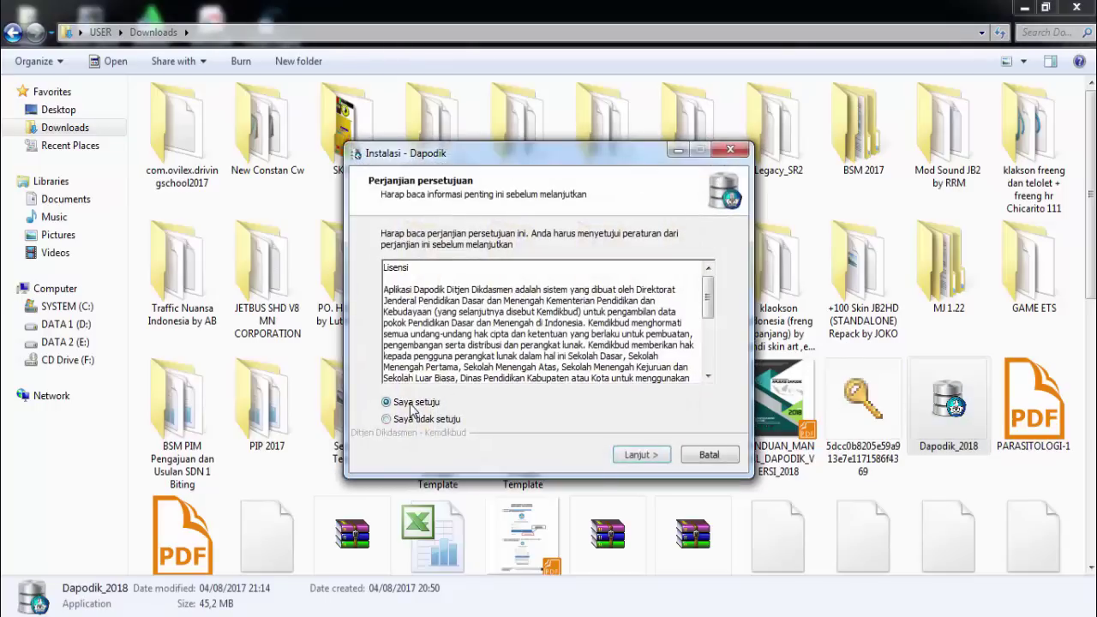
click(635, 456)
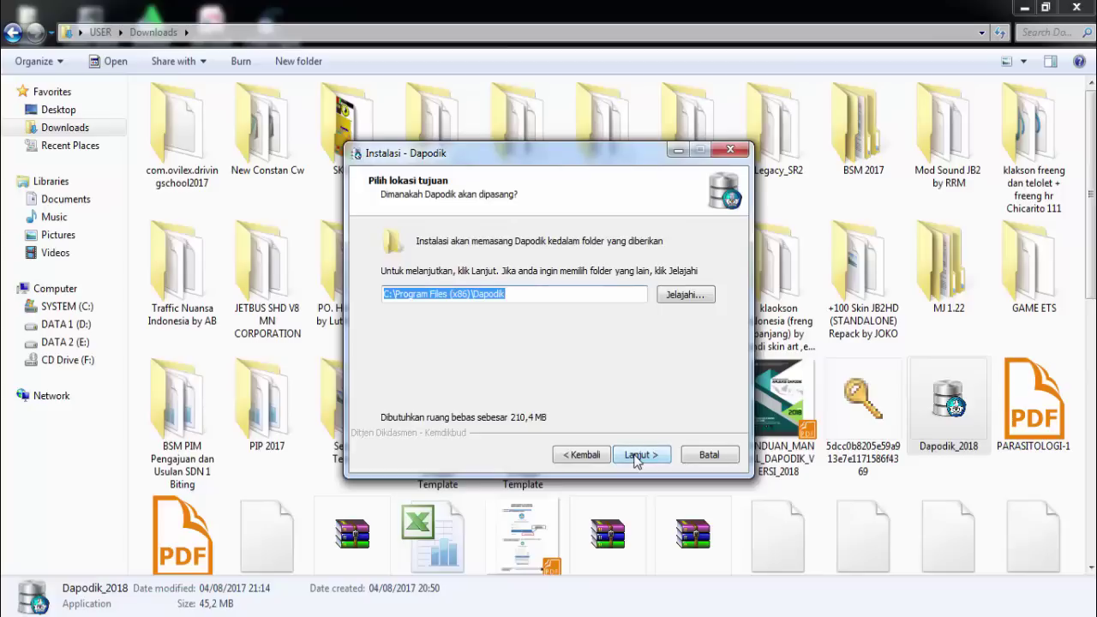
click(636, 456)
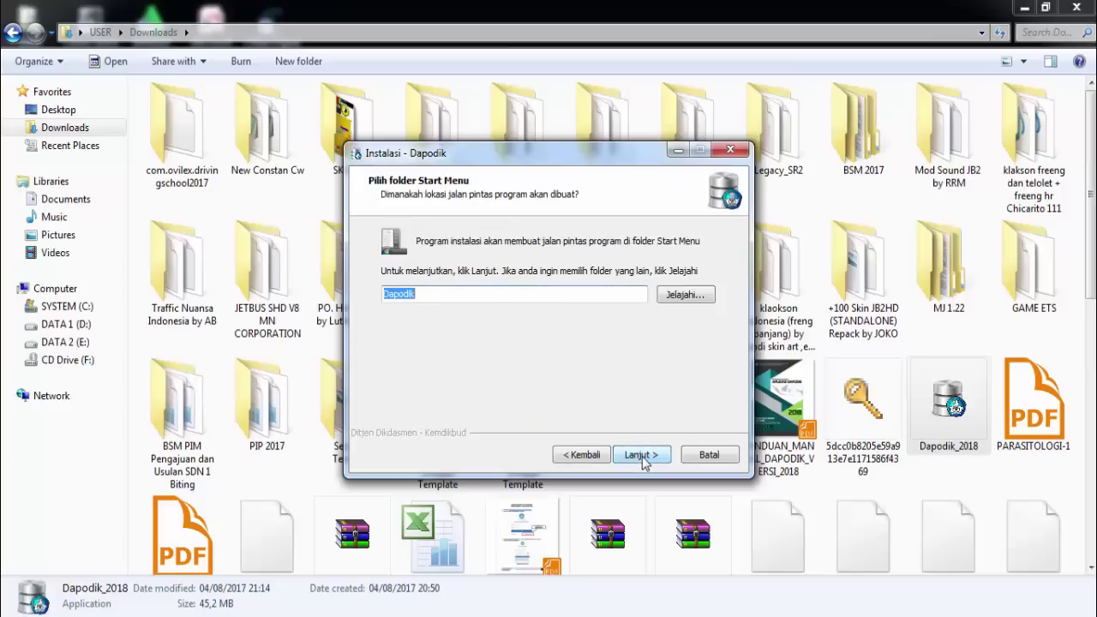
click(643, 458)
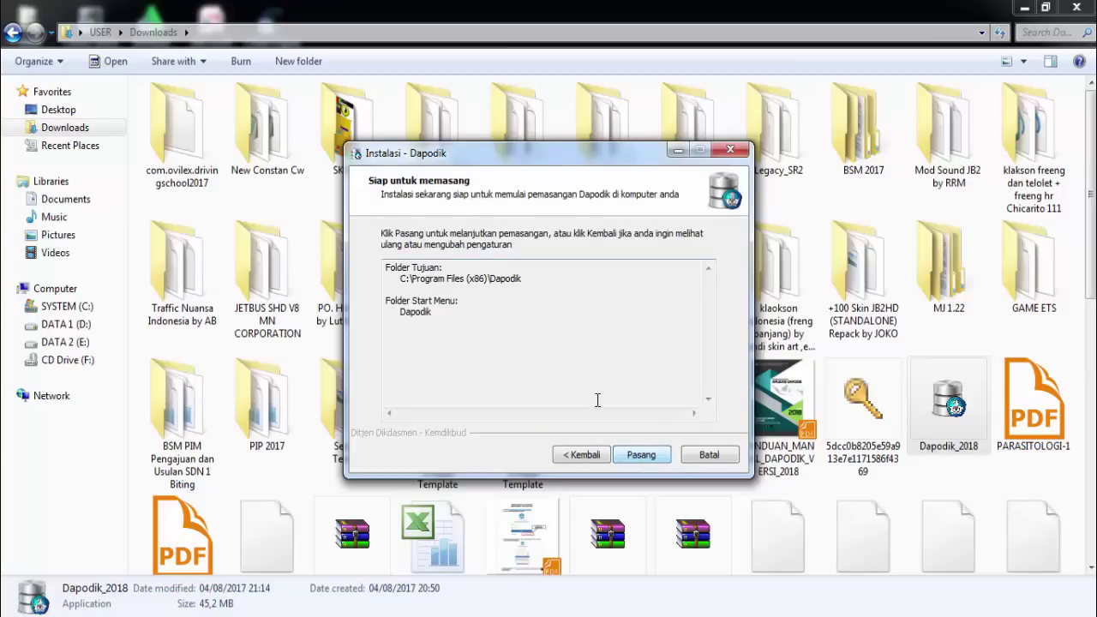
click(647, 463)
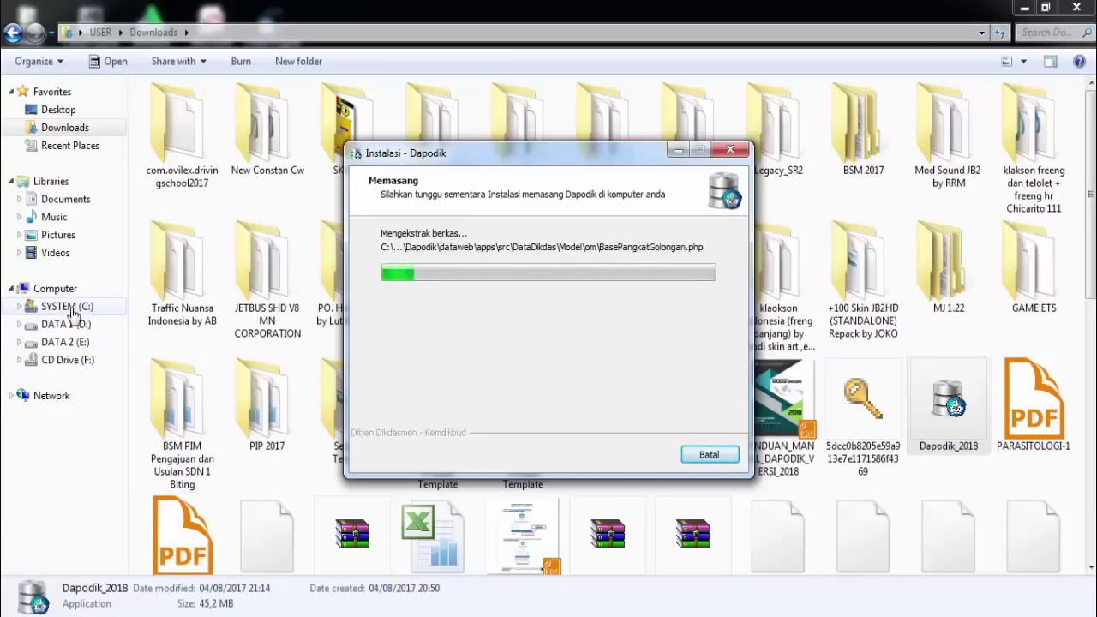
Step: Inspect the prefill_dapodik folder on the C: drive while the installation runs
click(72, 308)
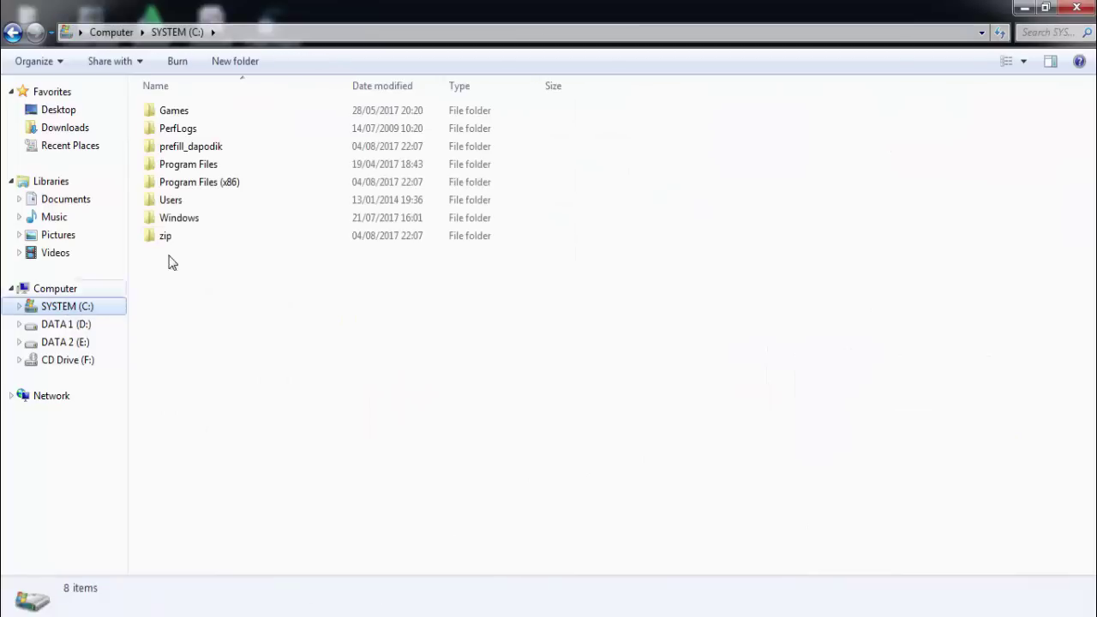
double_click(218, 148)
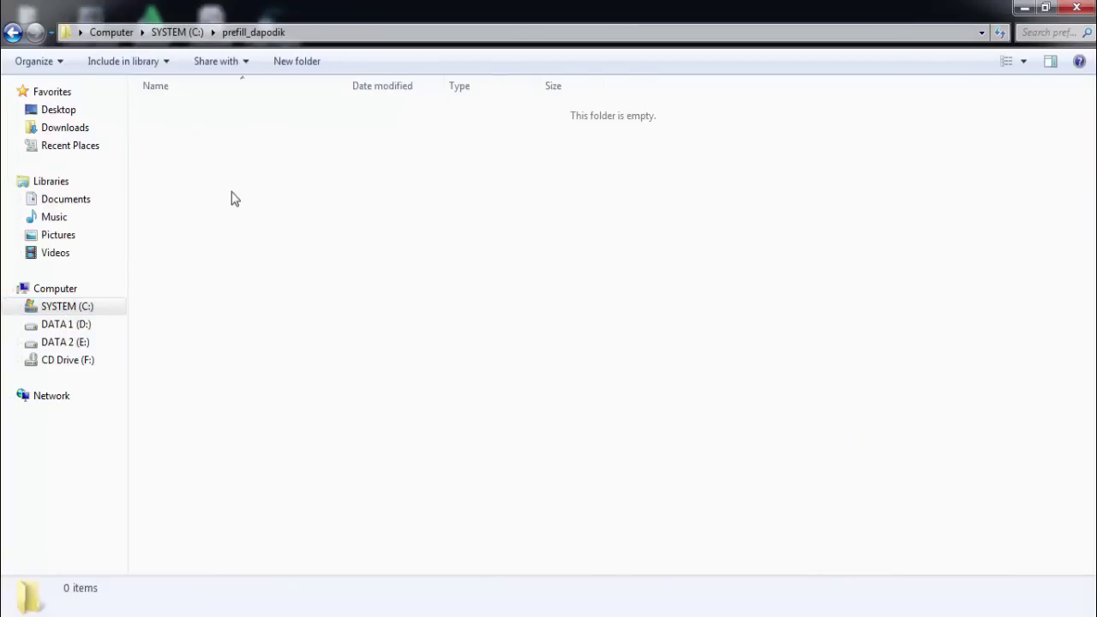
click(114, 314)
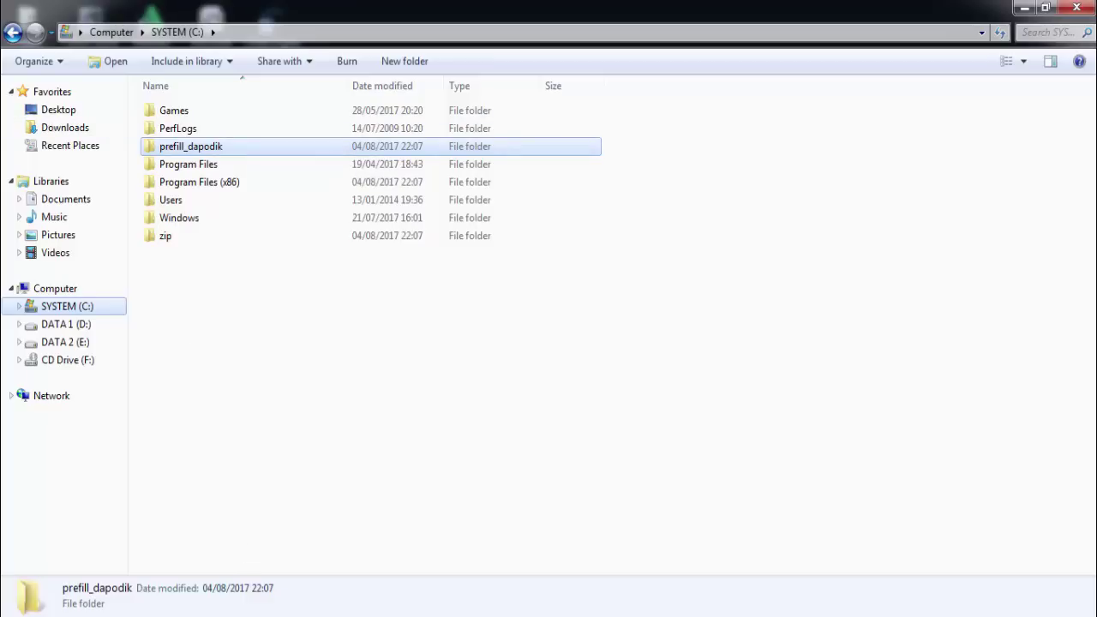
click(321, 540)
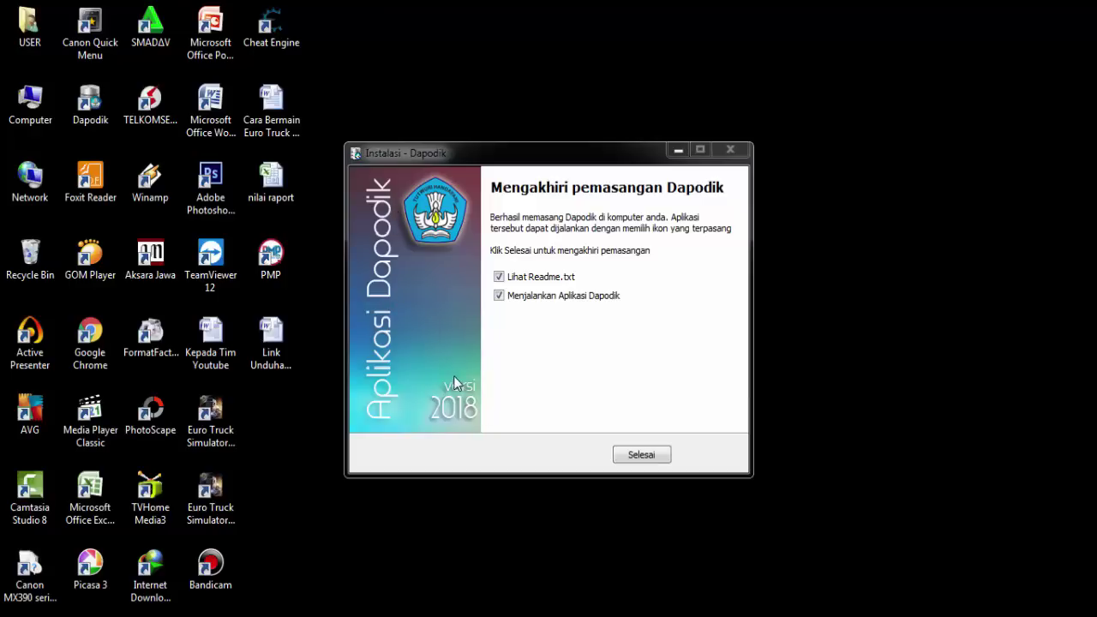
Step: Finish the Dapodik setup with the readme and application launch options enabled, and close the readme
click(647, 456)
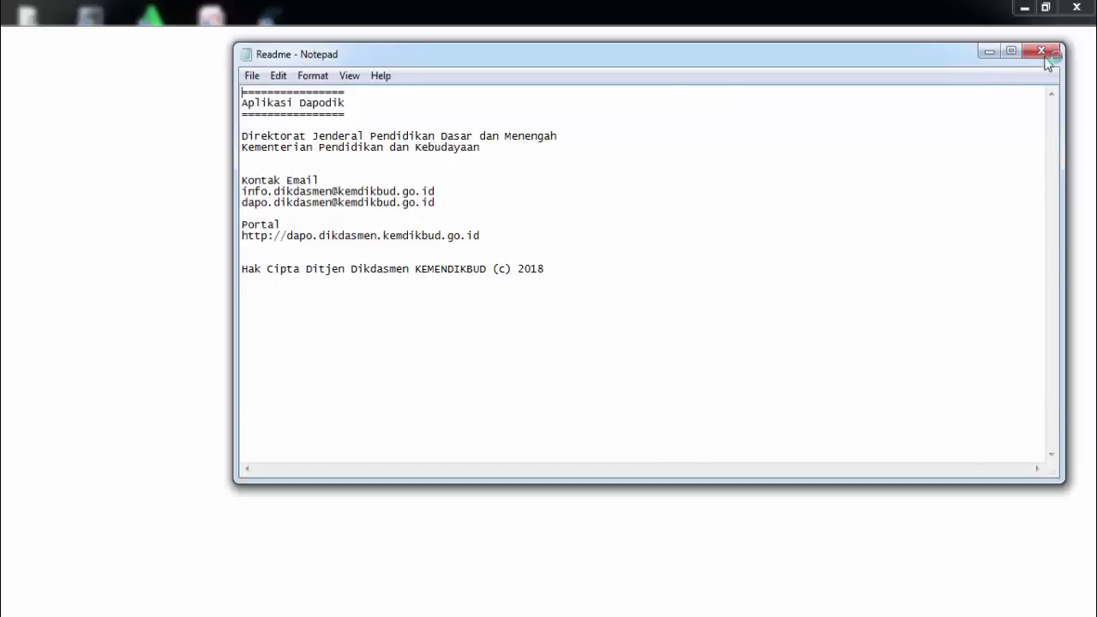
click(1042, 50)
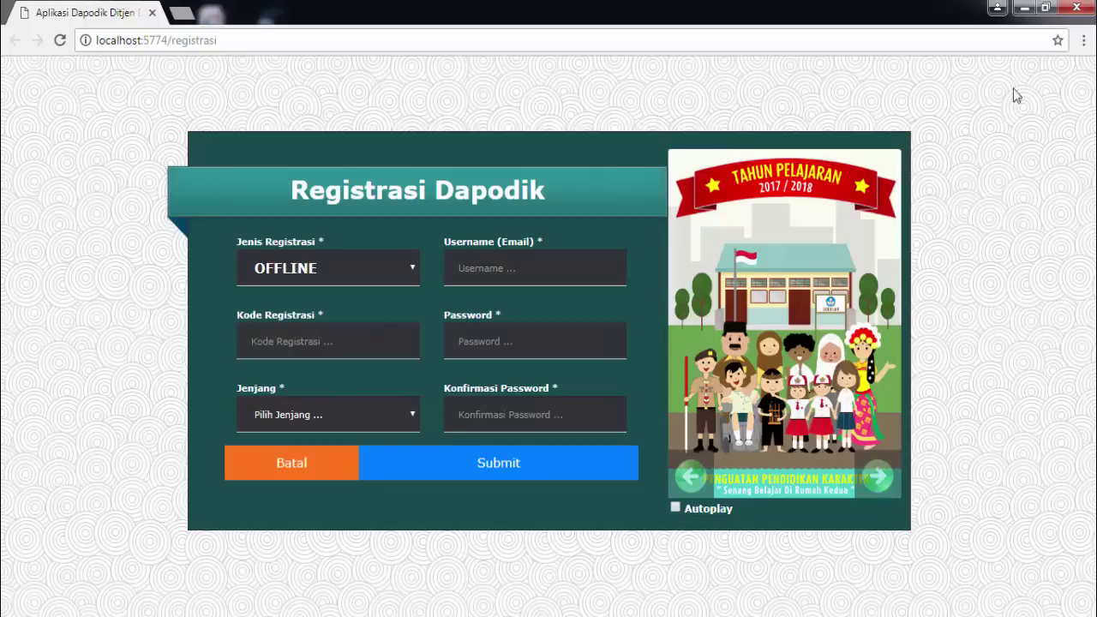
Step: Copy the prefill file with the key icon from Downloads into the prefill_dapodik folder on the C: drive
click(1025, 7)
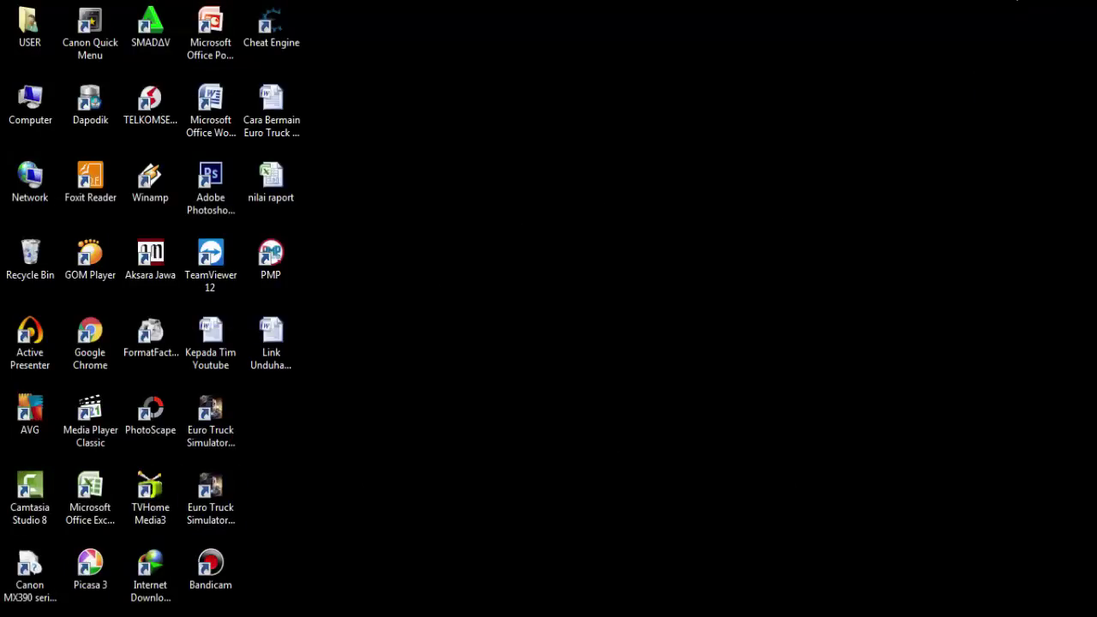
click(120, 616)
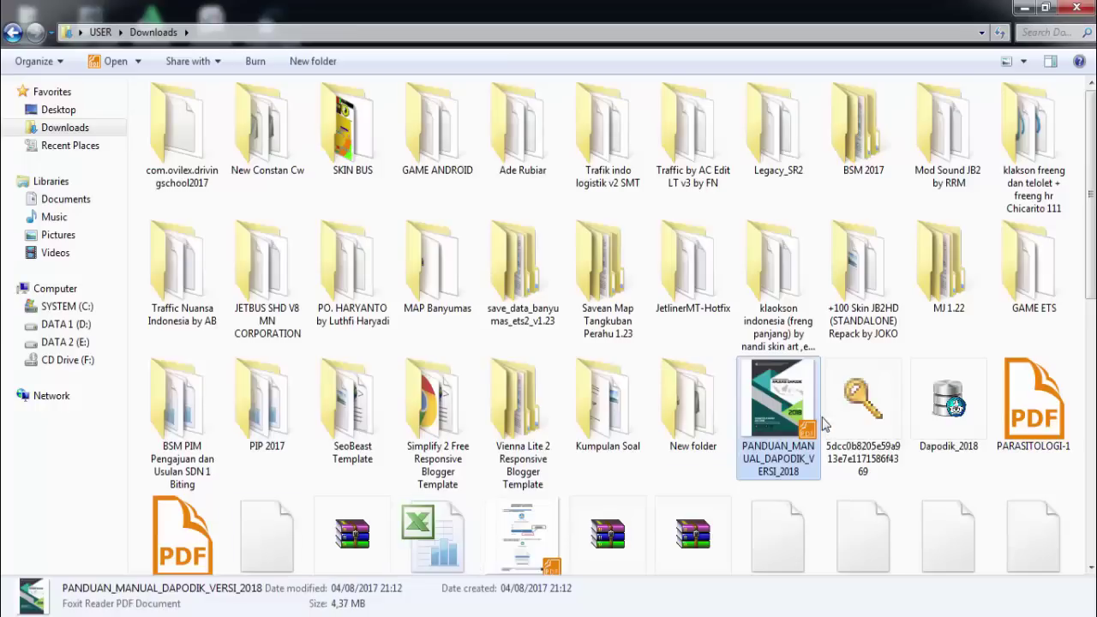
click(871, 402)
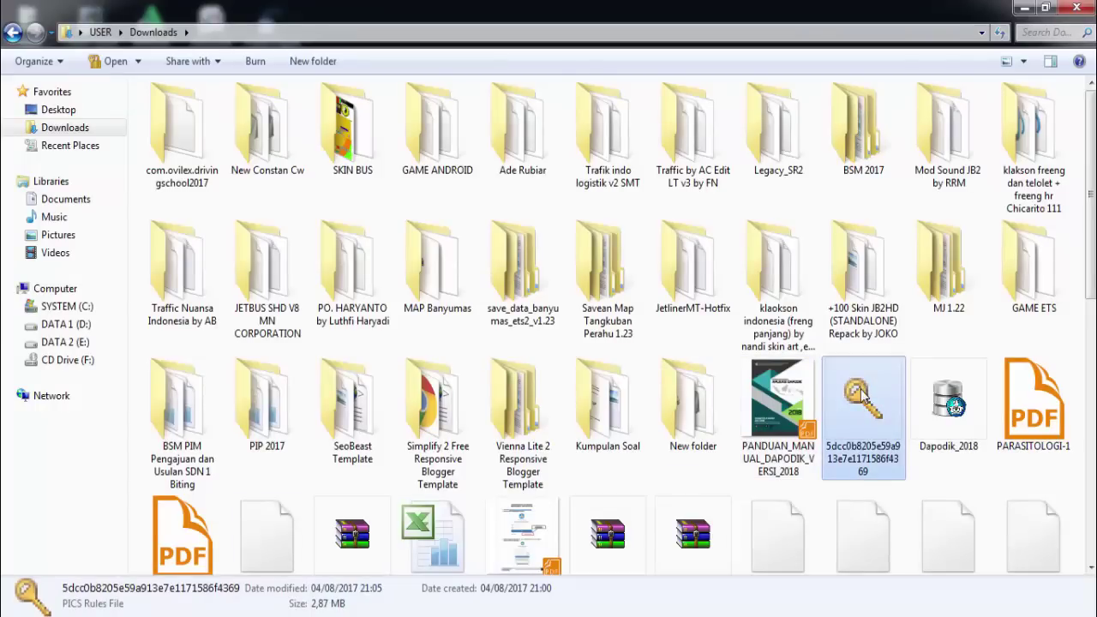
right_click(862, 396)
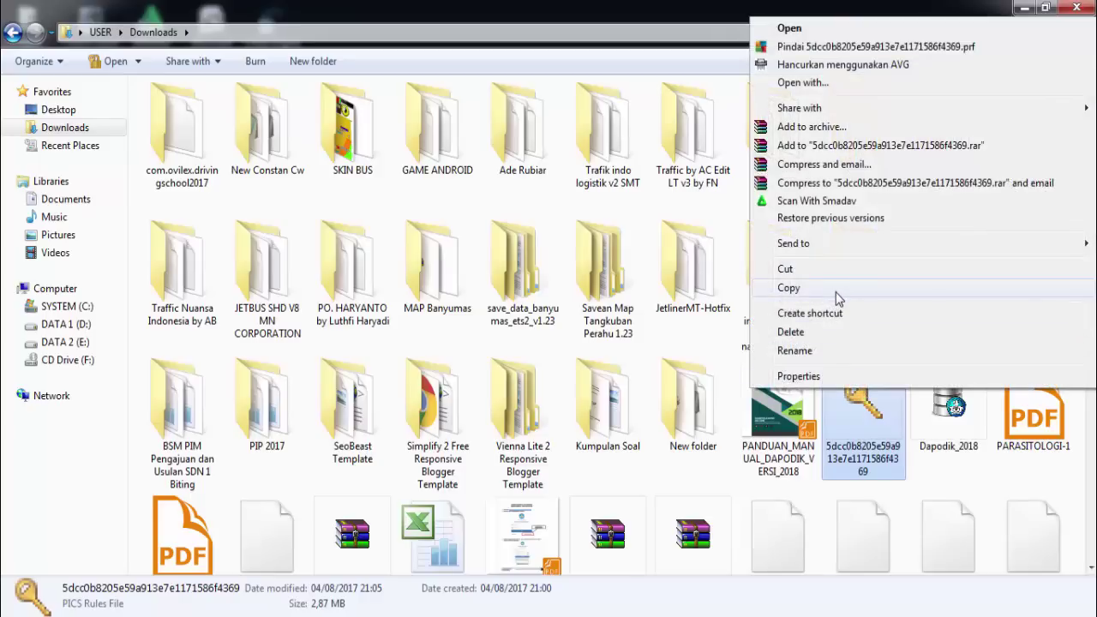
click(837, 293)
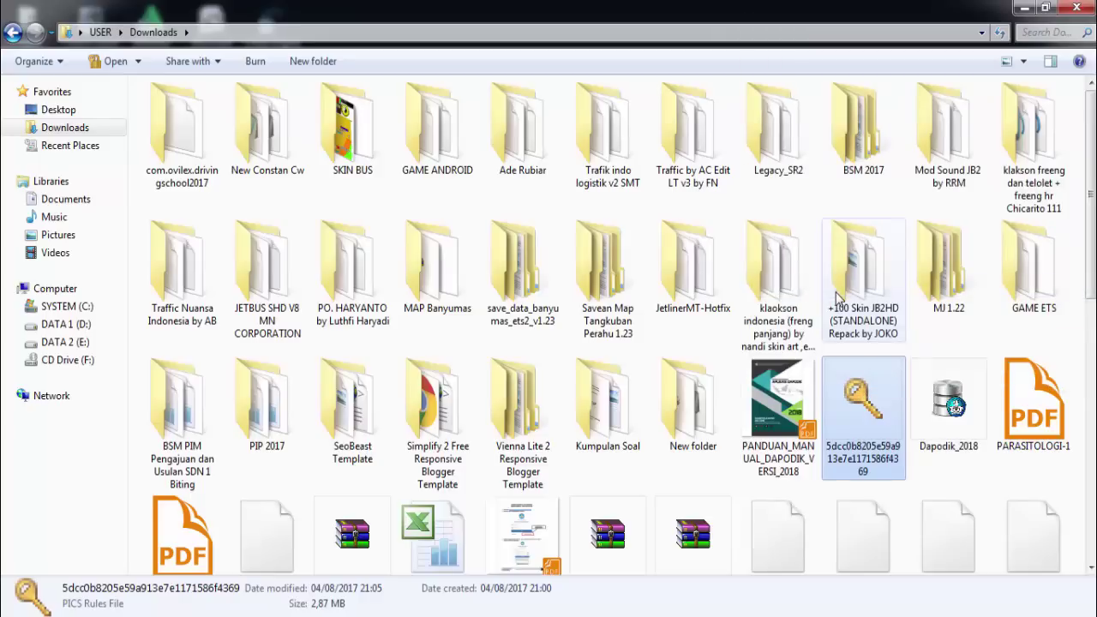
click(78, 307)
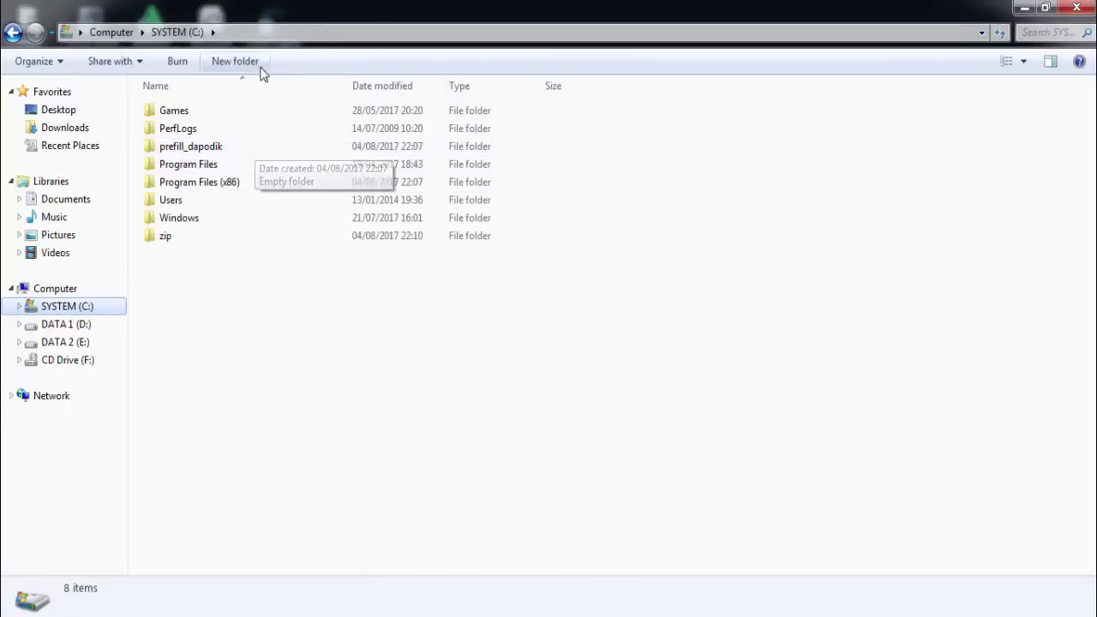
double_click(209, 154)
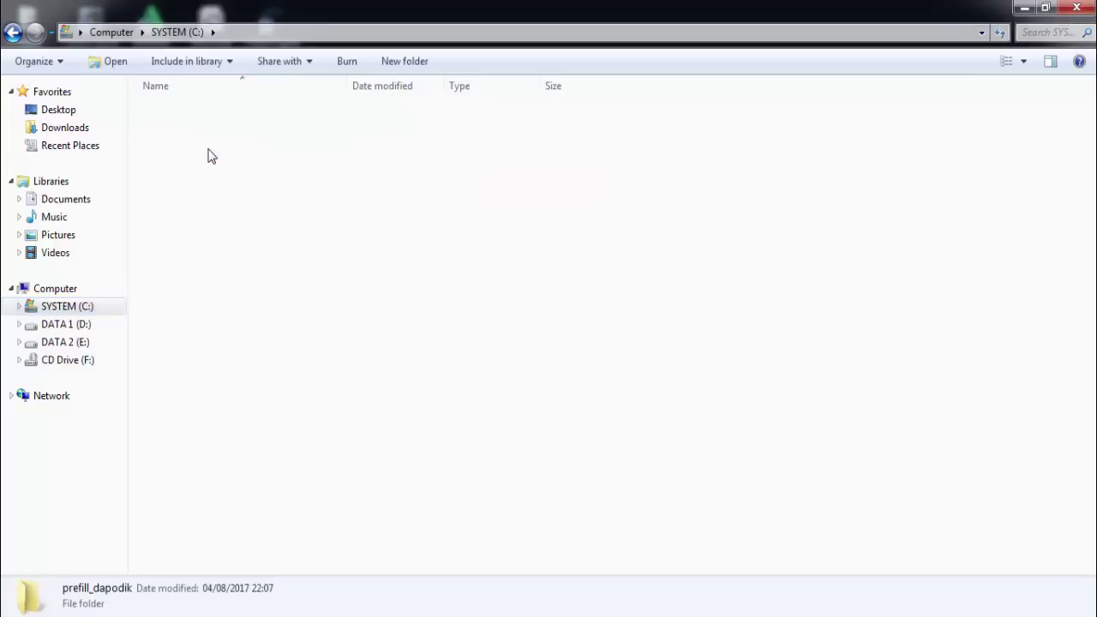
right_click(199, 142)
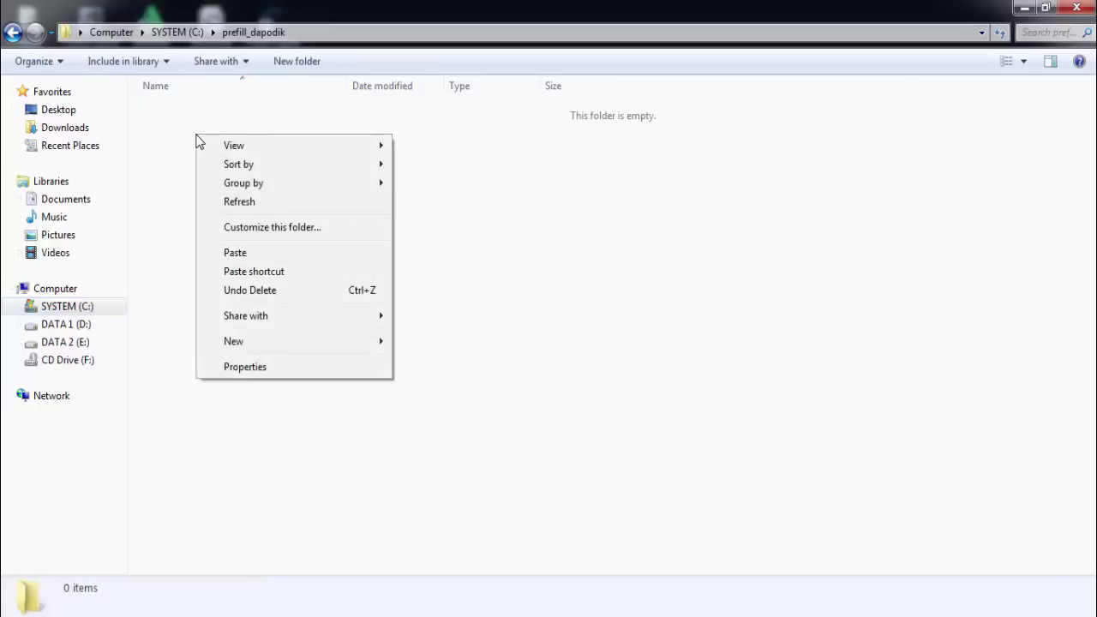
click(255, 255)
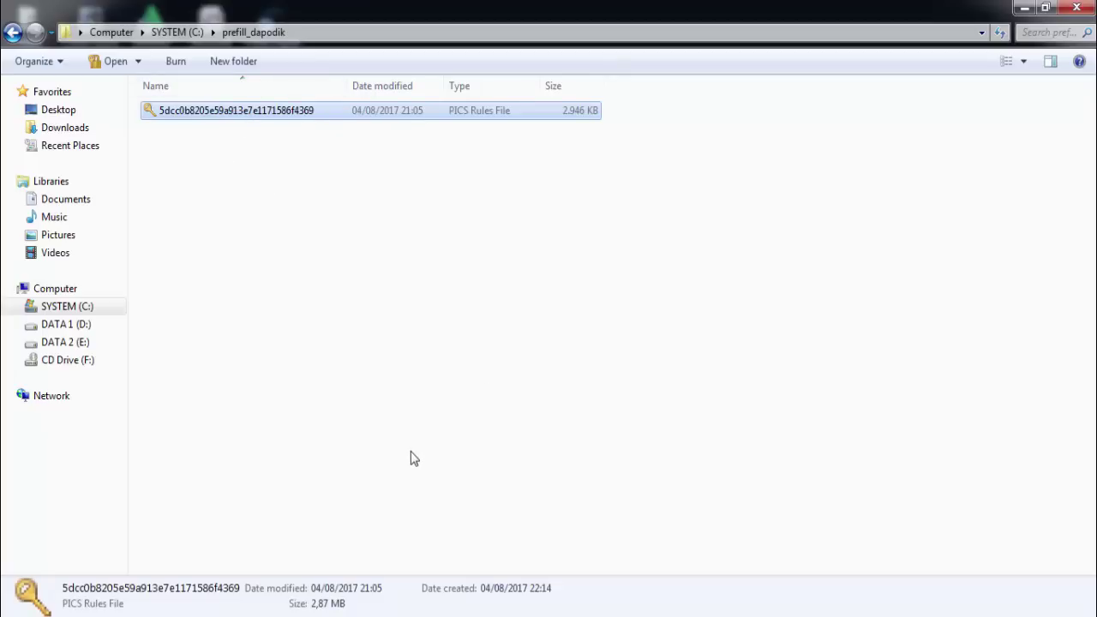
Step: Switch to Chrome and submit the offline Dapodik registration with the registration code, level SD-SMP-SLB, email username and confirmed password
mouse_move(171, 609)
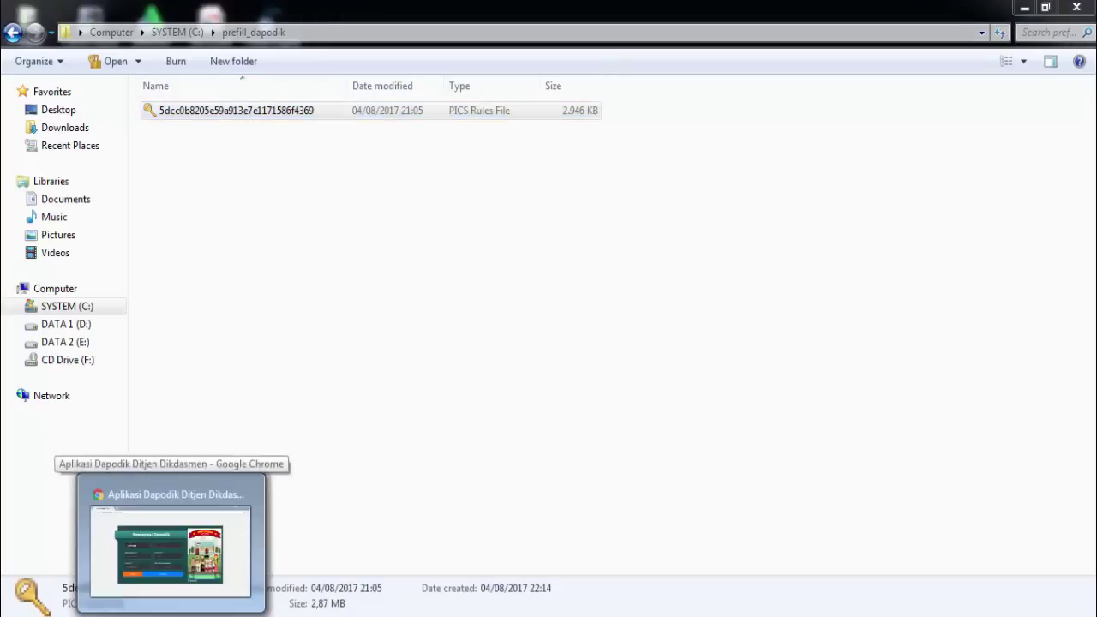
click(172, 538)
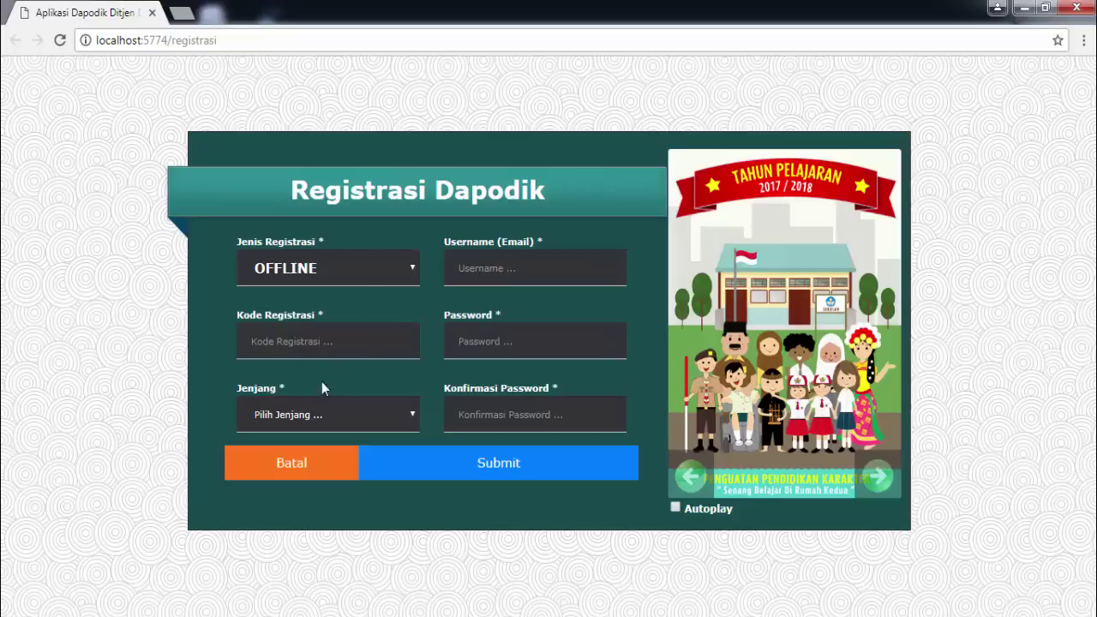
click(340, 342)
text(2)
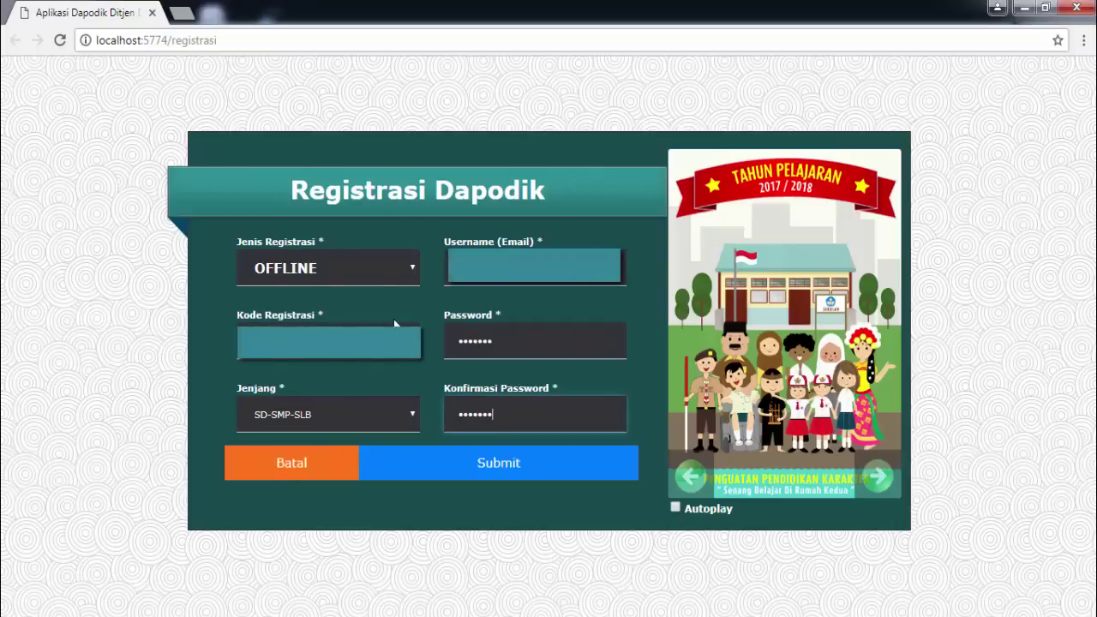
click(496, 476)
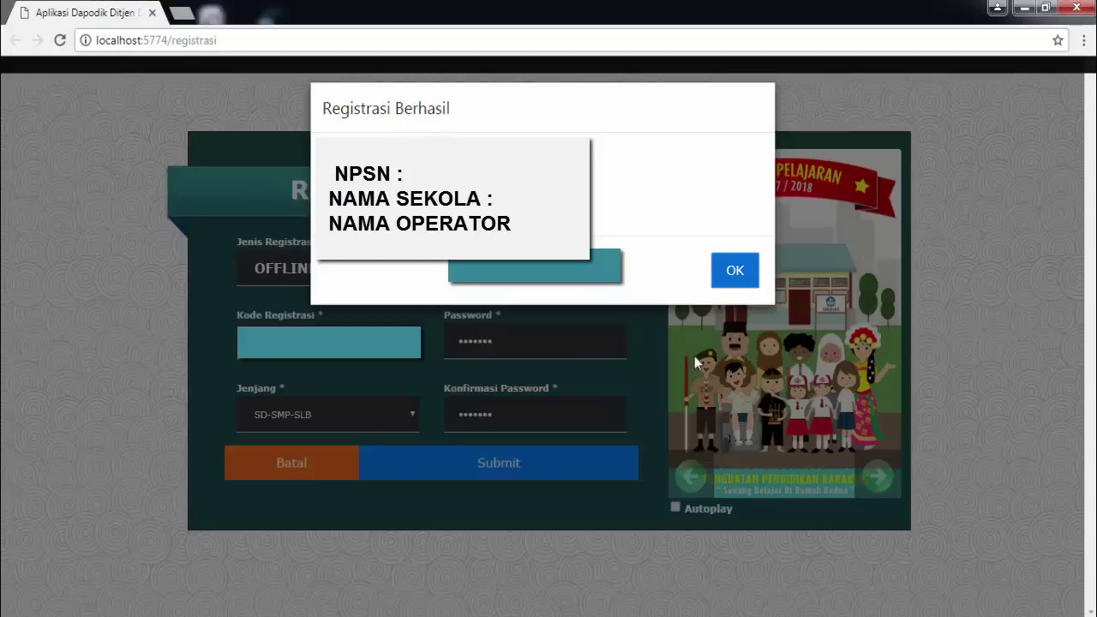
click(735, 273)
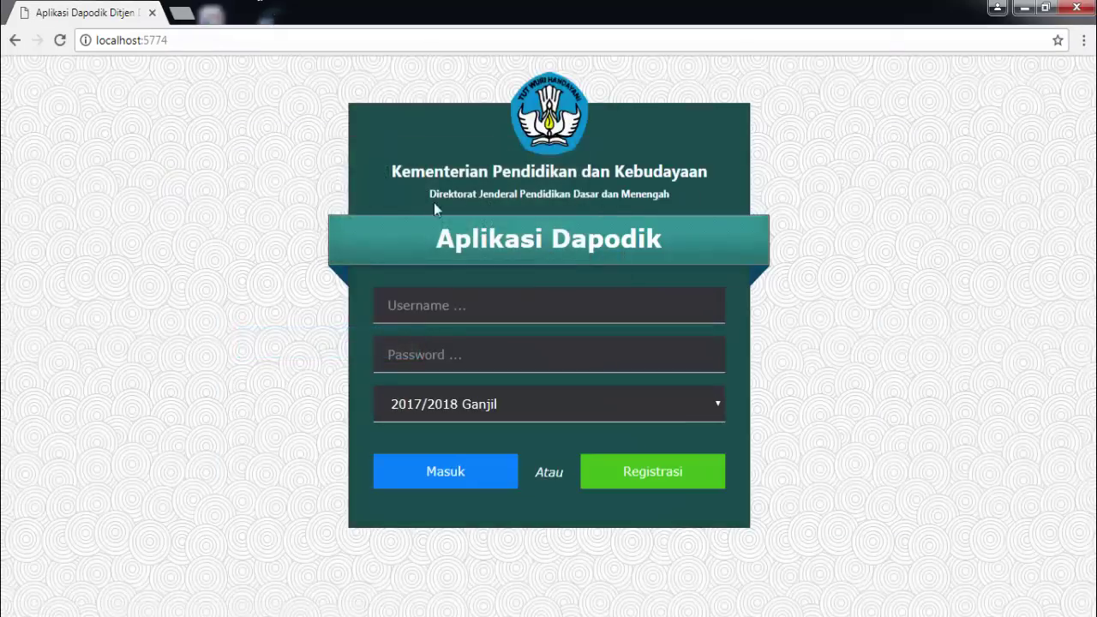
Step: Log in to Dapodik with the username and password for 2017/2018 Ganjil and close the version 2018 change list
click(399, 302)
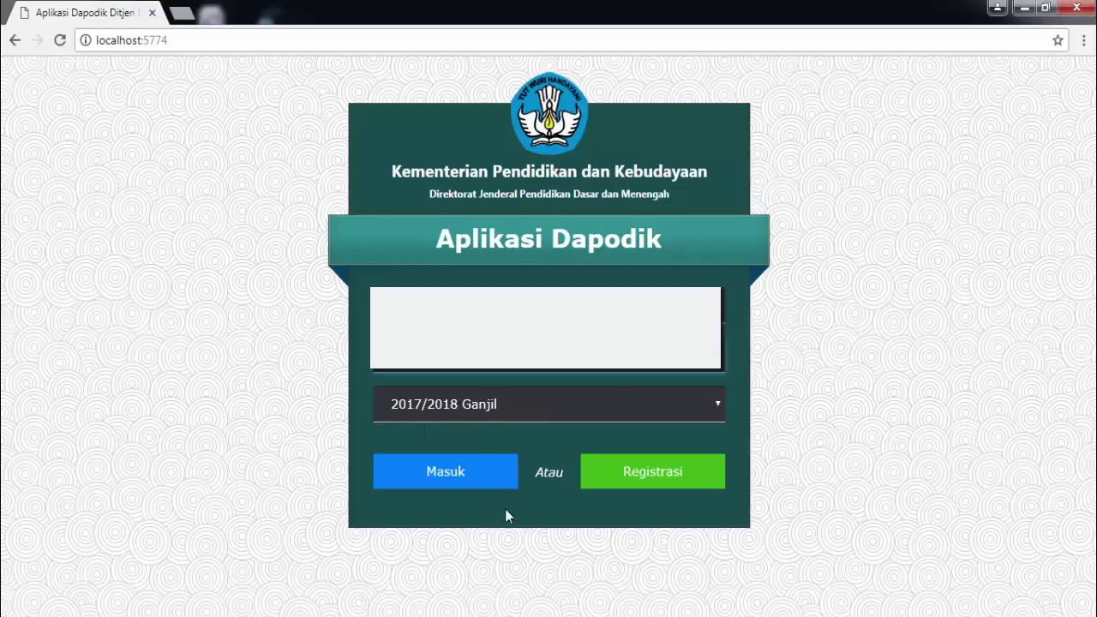
click(447, 477)
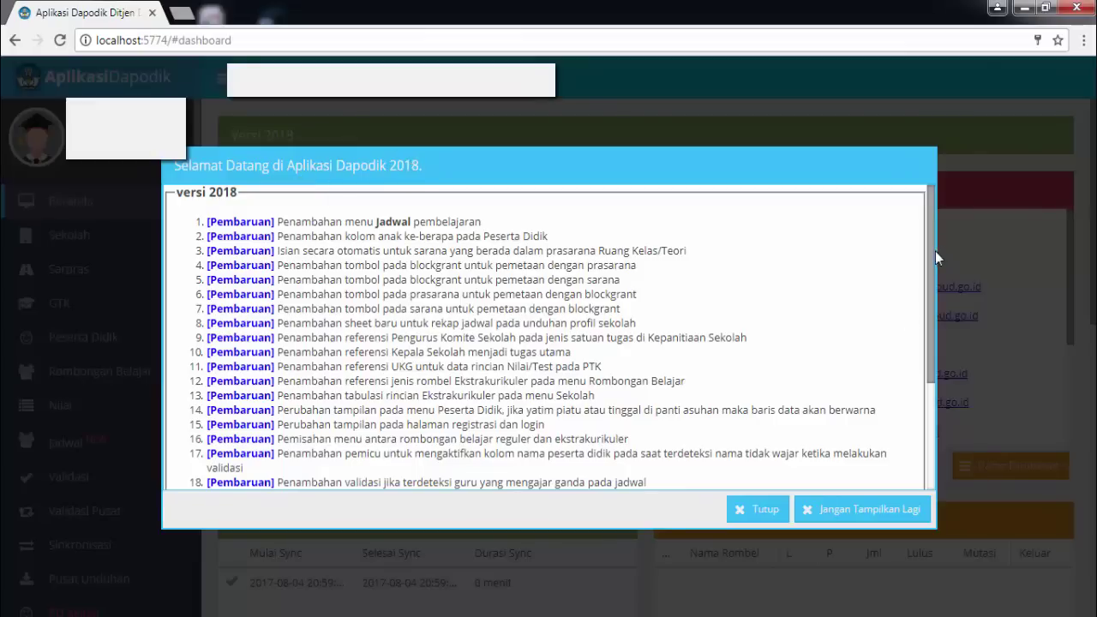
drag(932, 275, 931, 222)
click(743, 516)
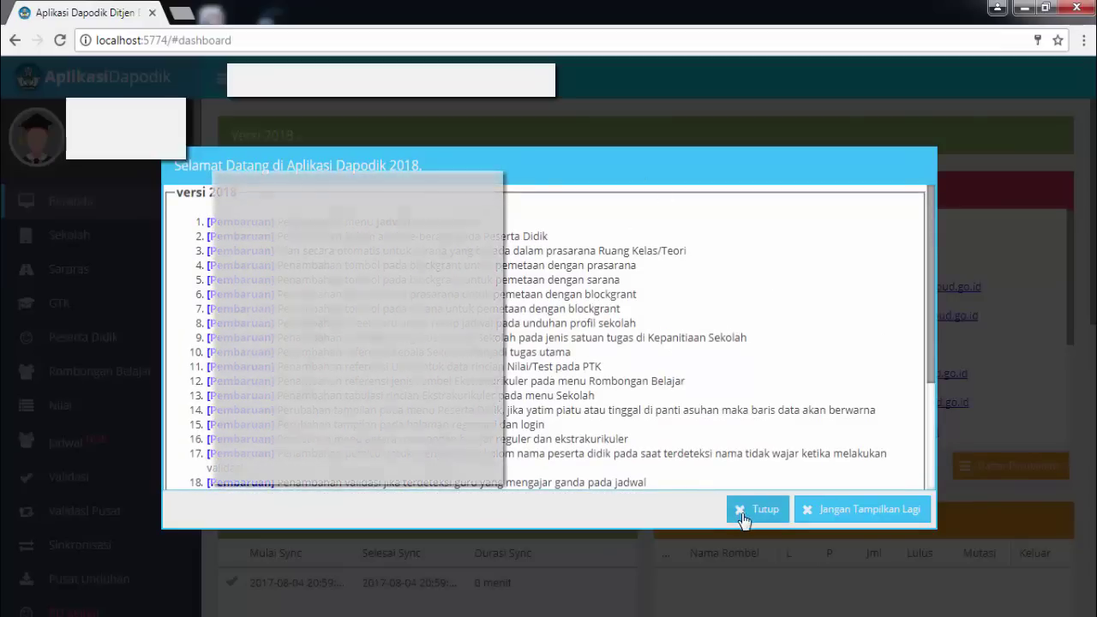
click(742, 516)
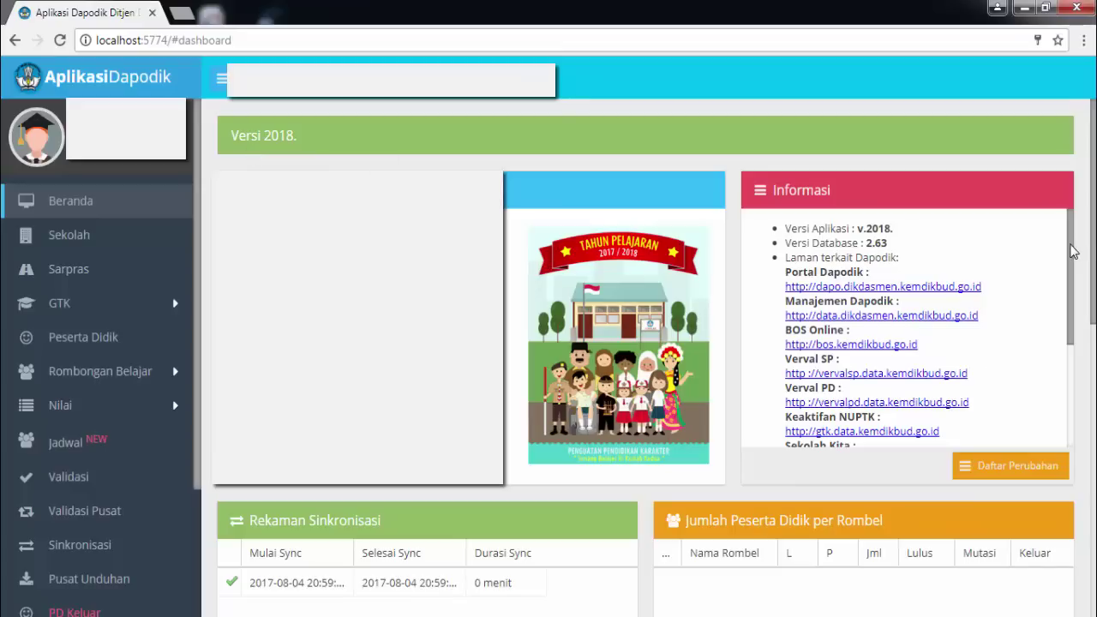
Step: Look over the dashboard's sections from top to bottom and dismiss the Windows color scheme prompt
scroll(1077, 247, down, 3)
scroll(1075, 239, up, 3)
scroll(1082, 343, down, 10)
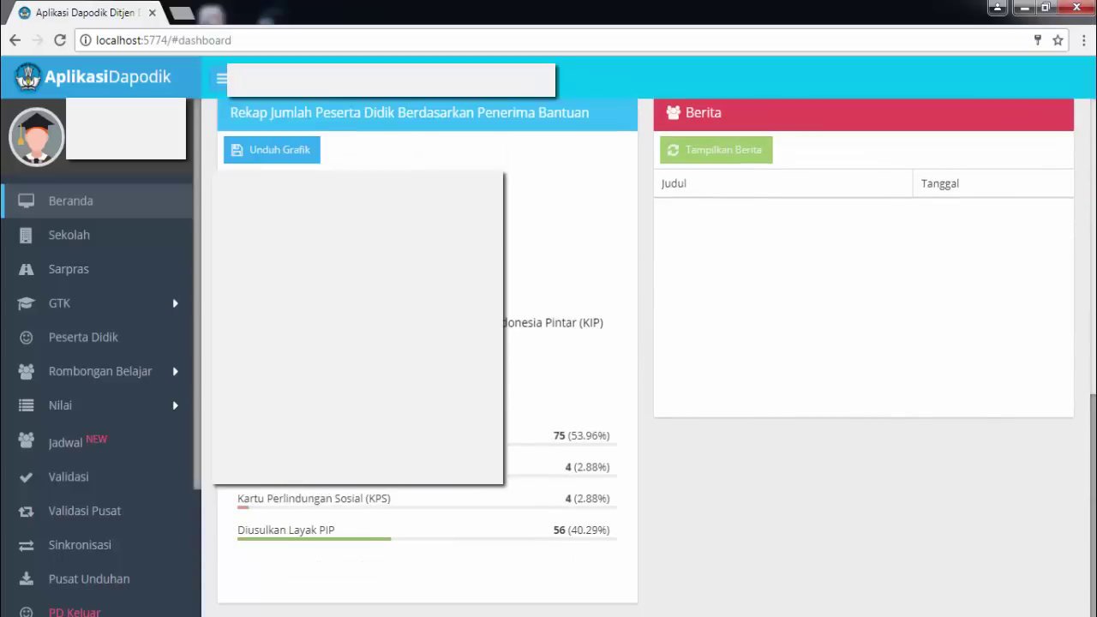
scroll(891, 105, up, 10)
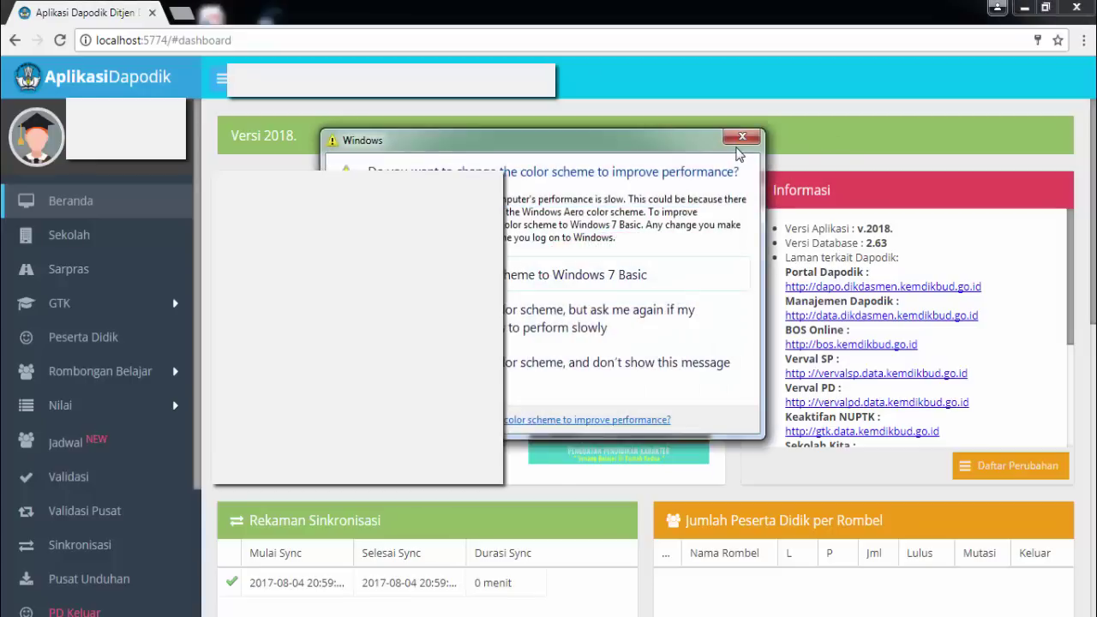
click(740, 140)
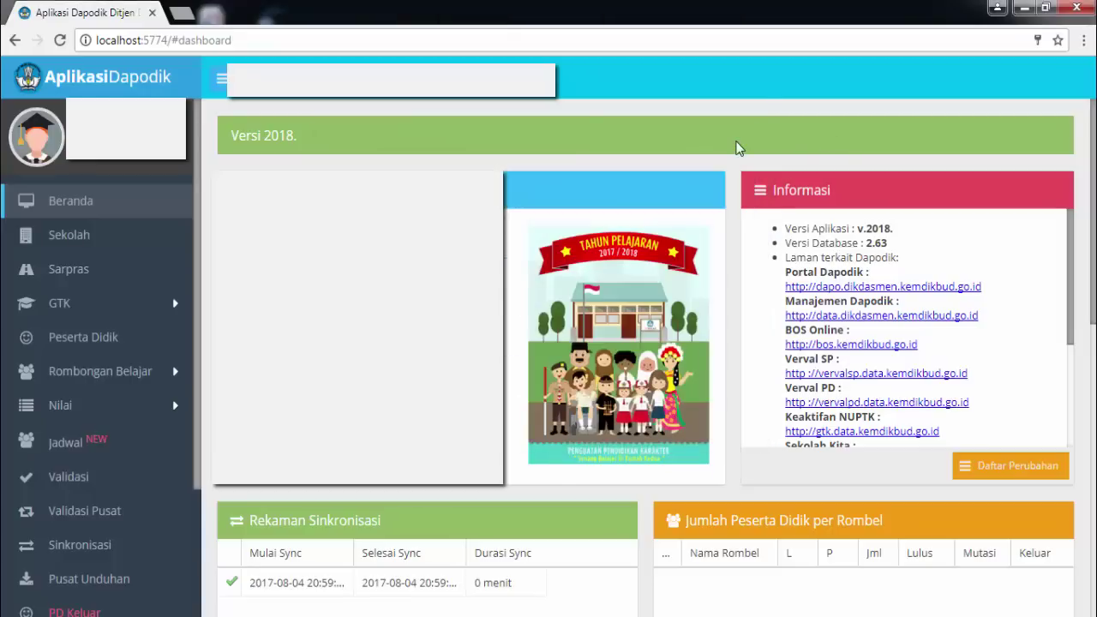